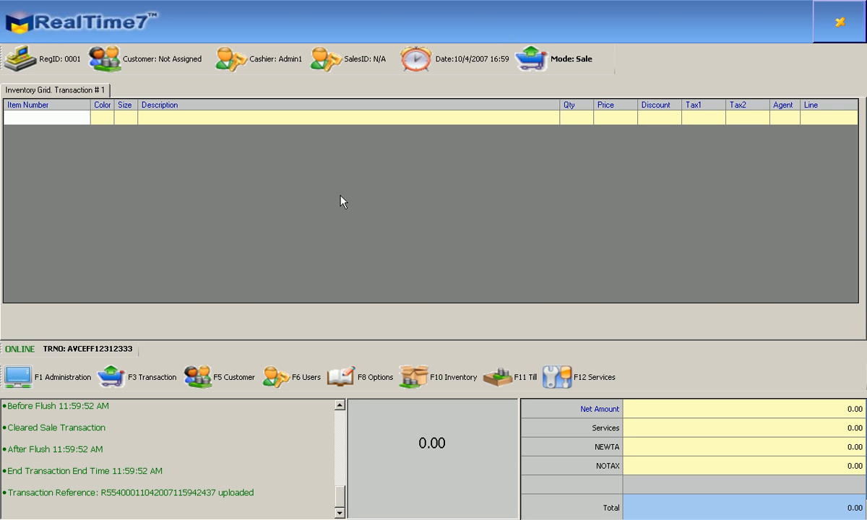
Step: Search the inventory for items whose item ID contains 001
click(429, 369)
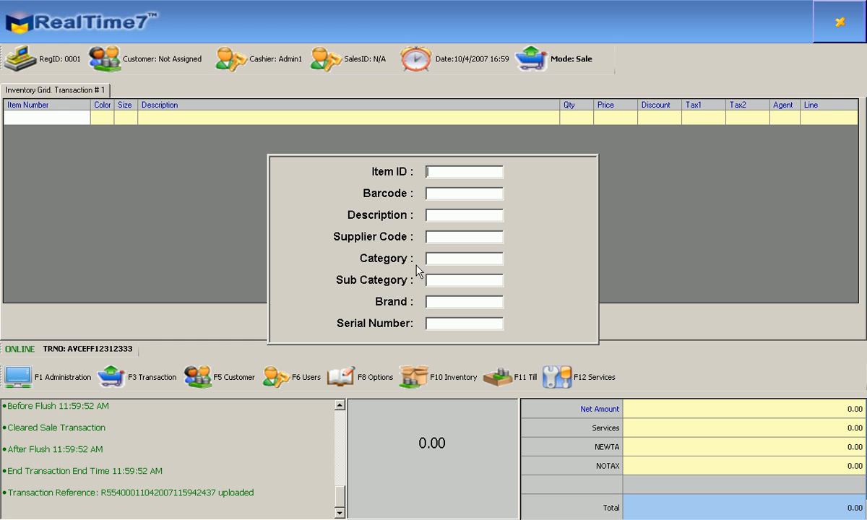
text(001)
key(Return)
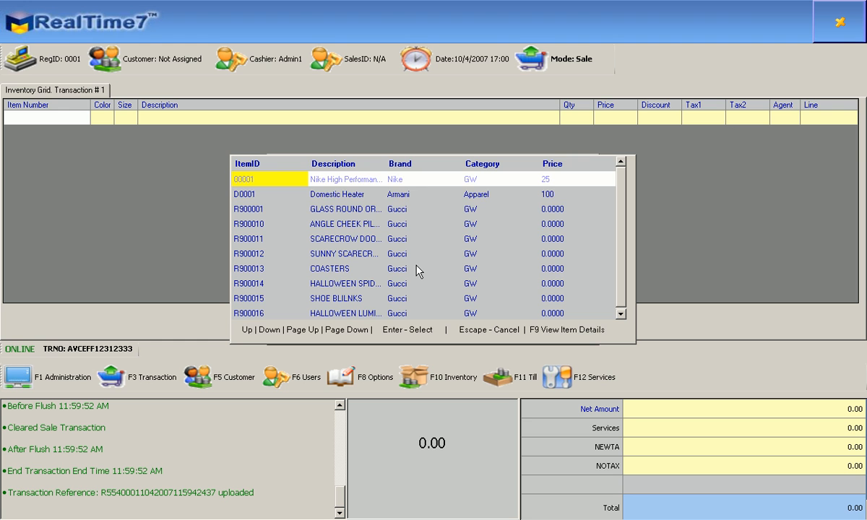
Step: Add item 00001, the Nike High Performance Golf Shirt, from the item list to the sale
key(Down)
key(Down)
key(Down)
key(Down)
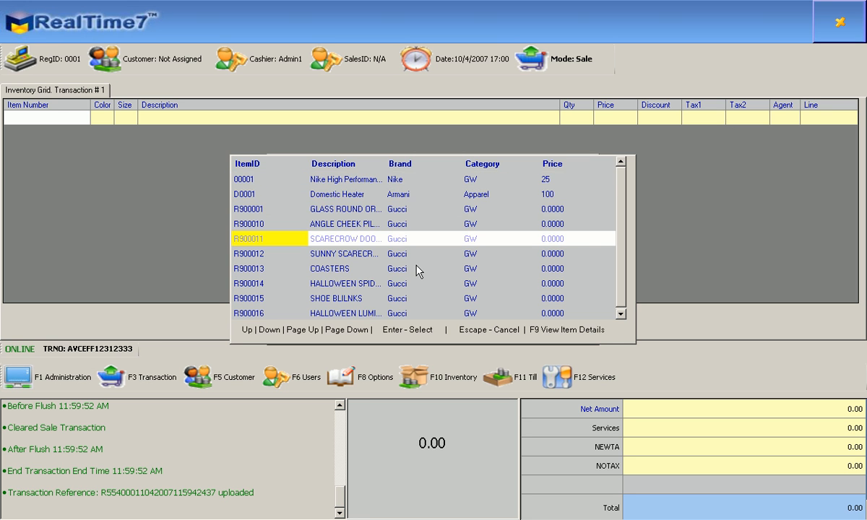
key(Up)
key(Up)
key(Up)
key(Down)
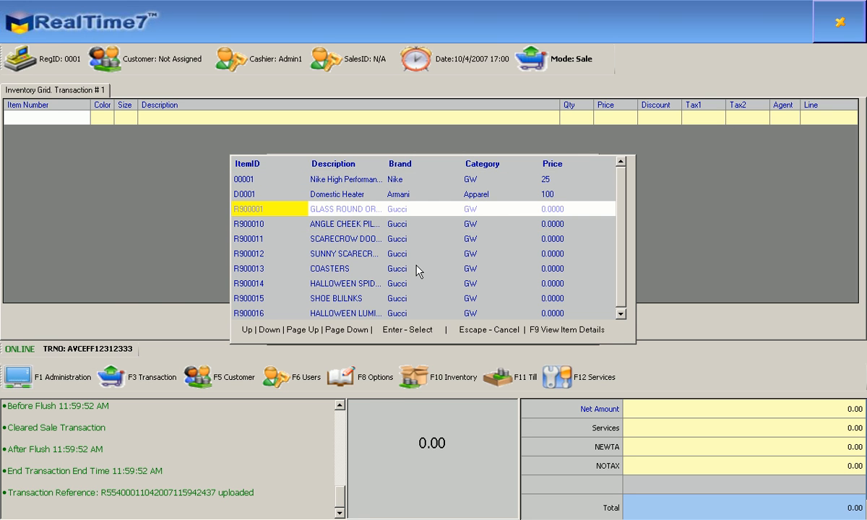
key(Up)
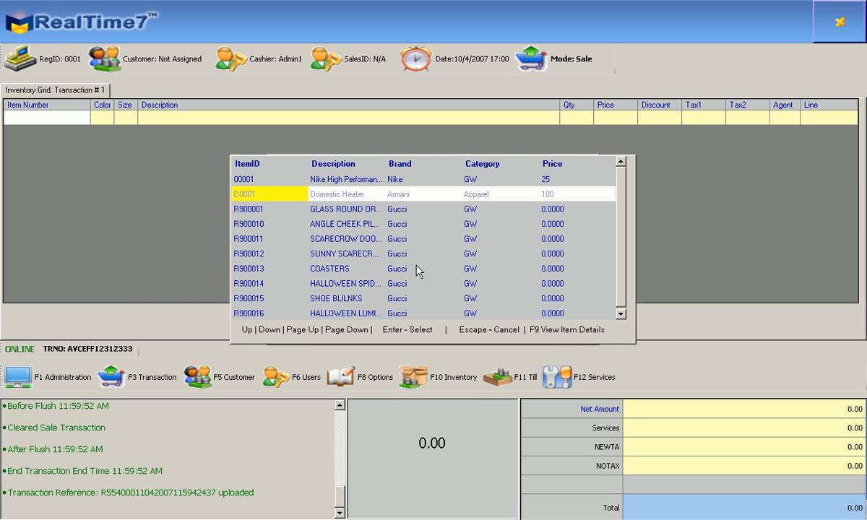
key(Up)
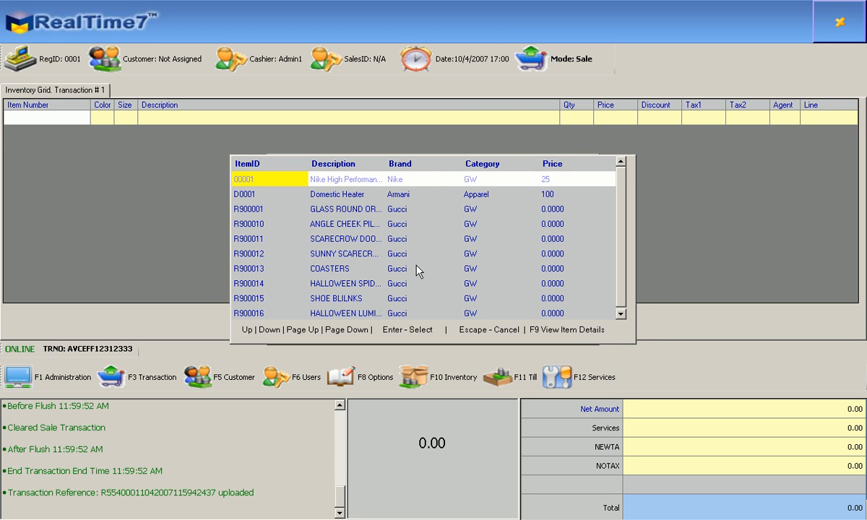
key(Return)
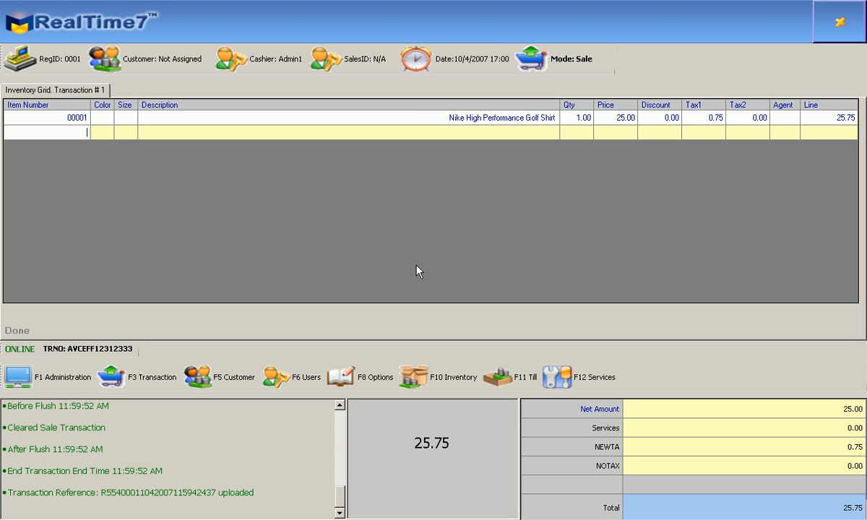
Step: Add item 12345 to the sale in color Black and size Extra Large
text(12345)
key(Tab)
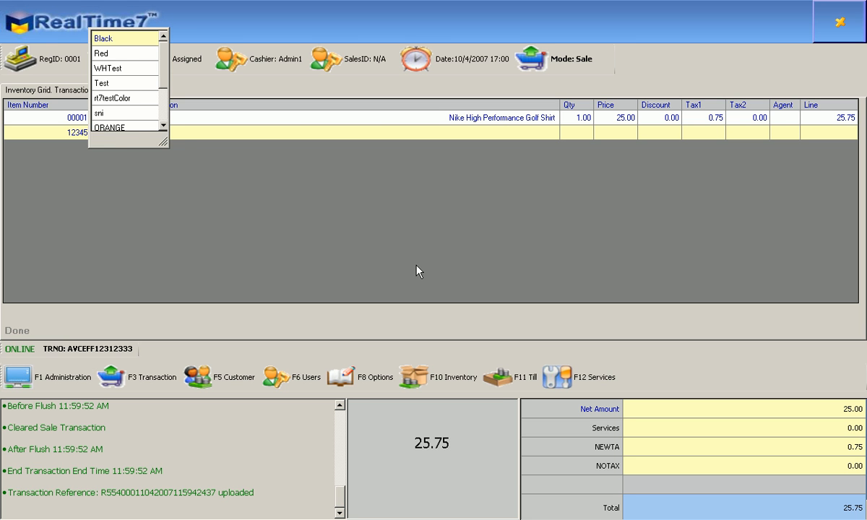
key(Tab)
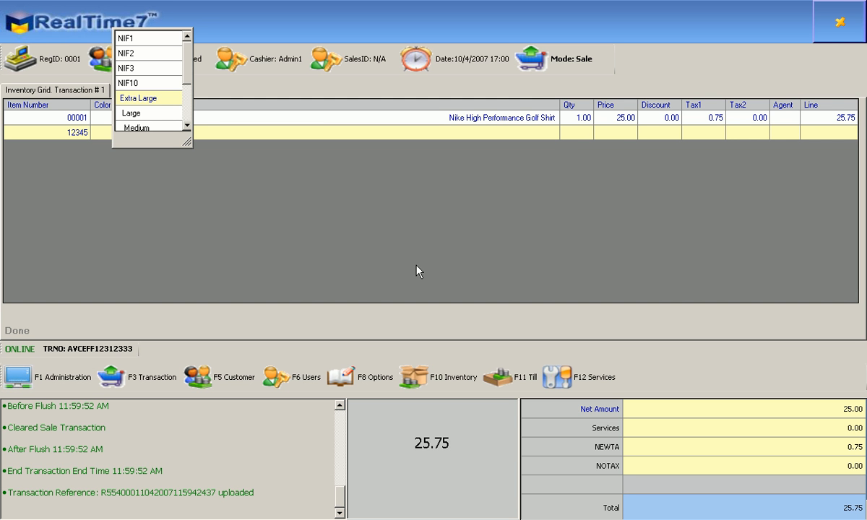
key(Return)
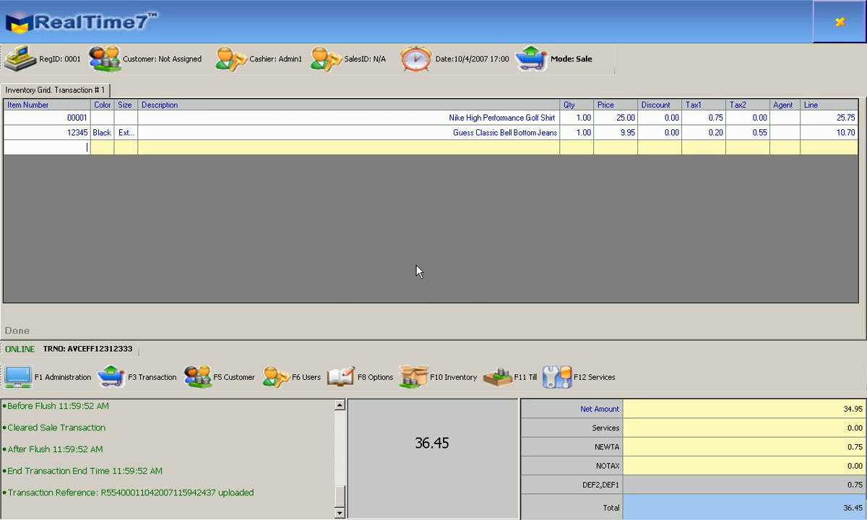
Step: Start payment for the sale with the ST-CREDIT type and choose Credit Note Redeem as the credit note mode
key(Return)
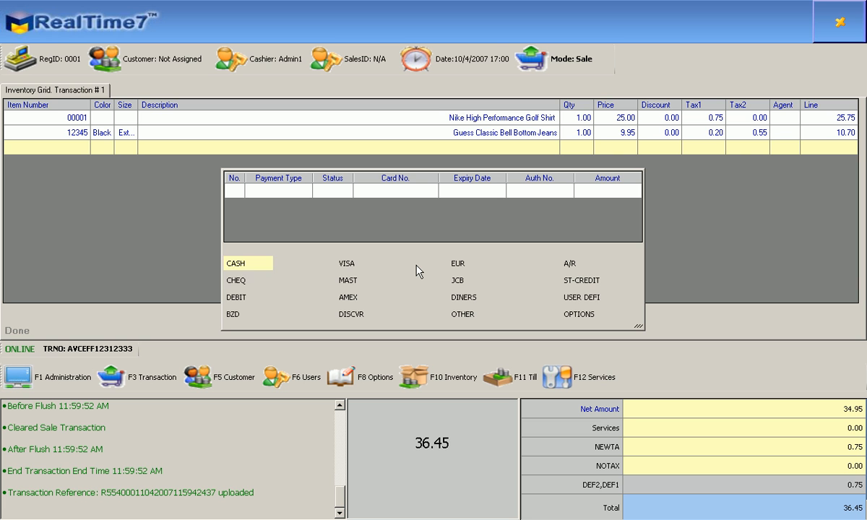
key(Down)
key(Right)
key(Up)
key(Down)
key(Down)
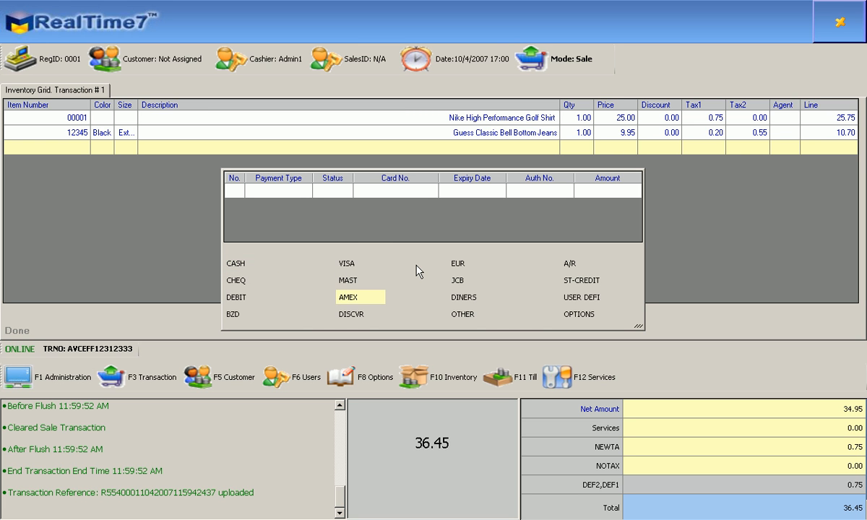
key(Right)
key(Up)
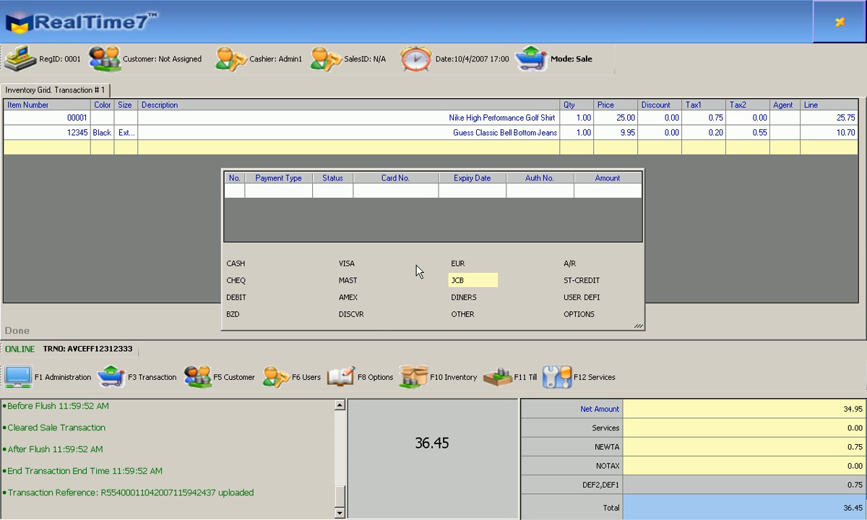
key(Right)
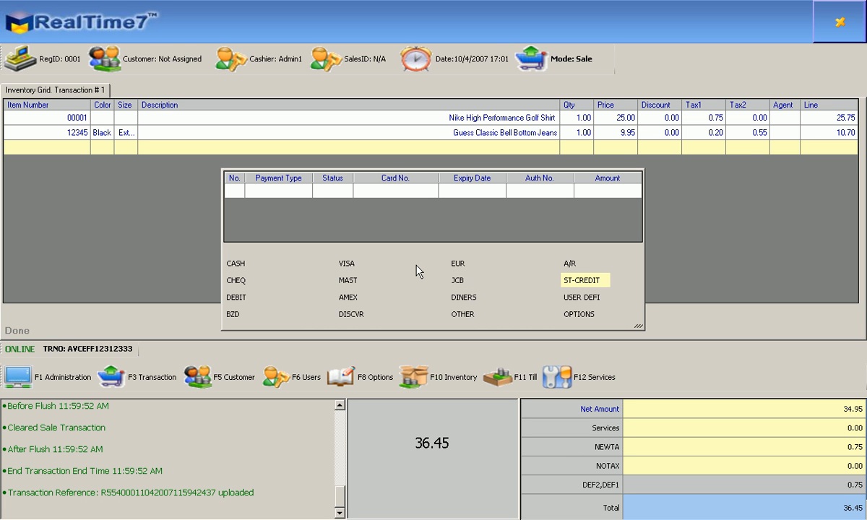
key(Return)
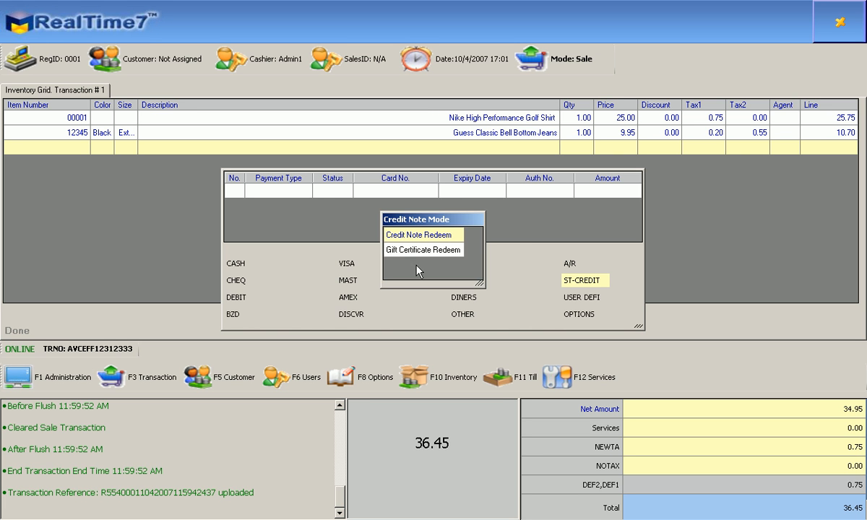
key(Return)
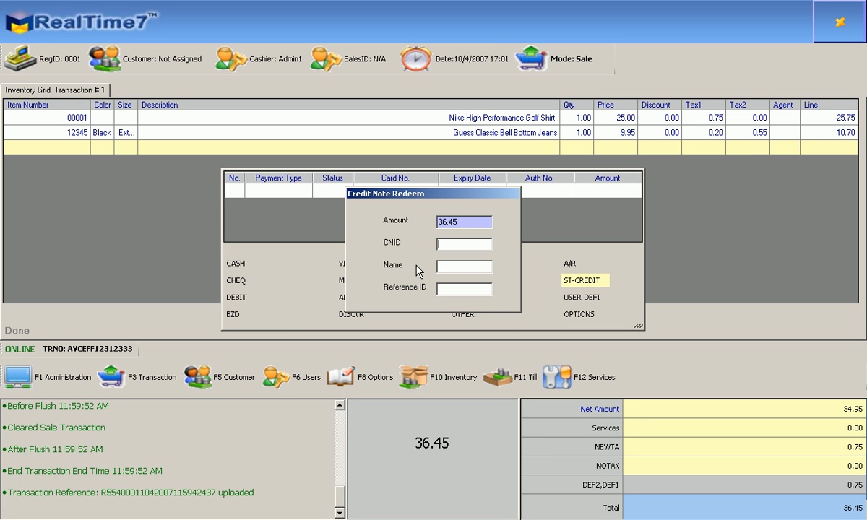
Step: Search the issued credit notes by the customer's first name
click(473, 269)
text(john)
key(Return)
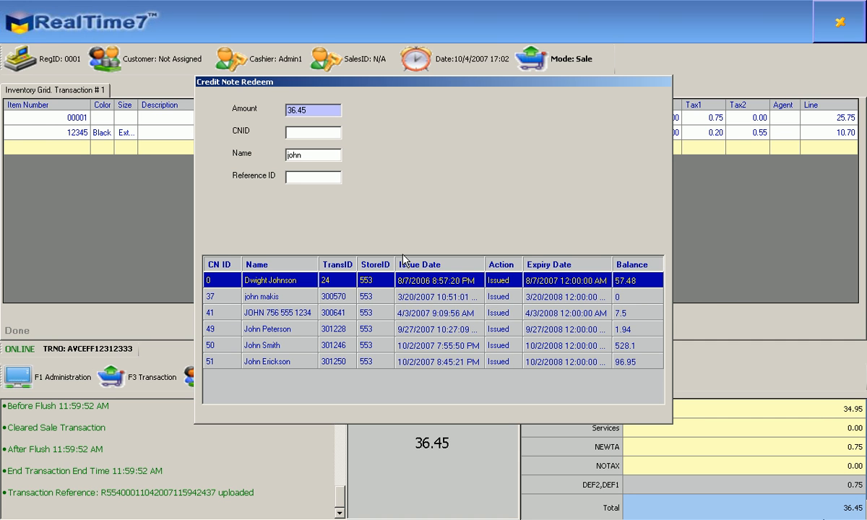
Step: Redeem the listed credit note with the 528.1 balance as payment for the full sale amount
key(Down)
key(Down)
key(Up)
key(Up)
key(Down)
key(Down)
key(Down)
key(Down)
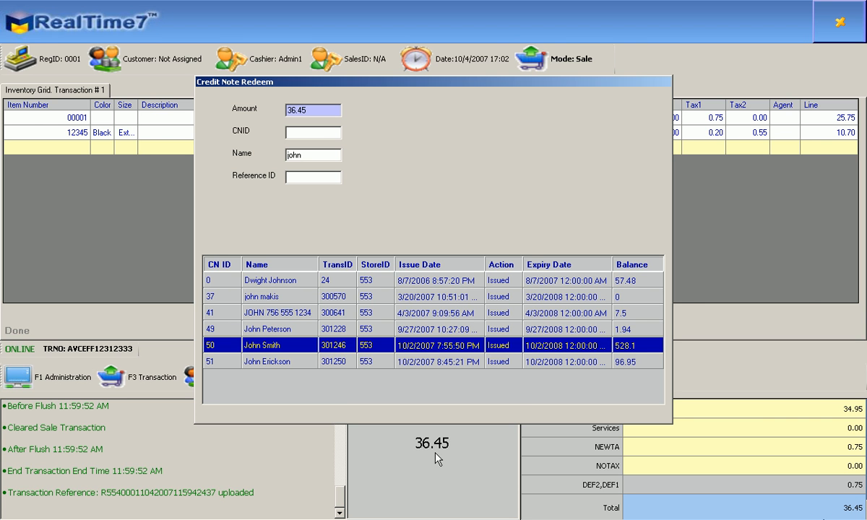
key(Return)
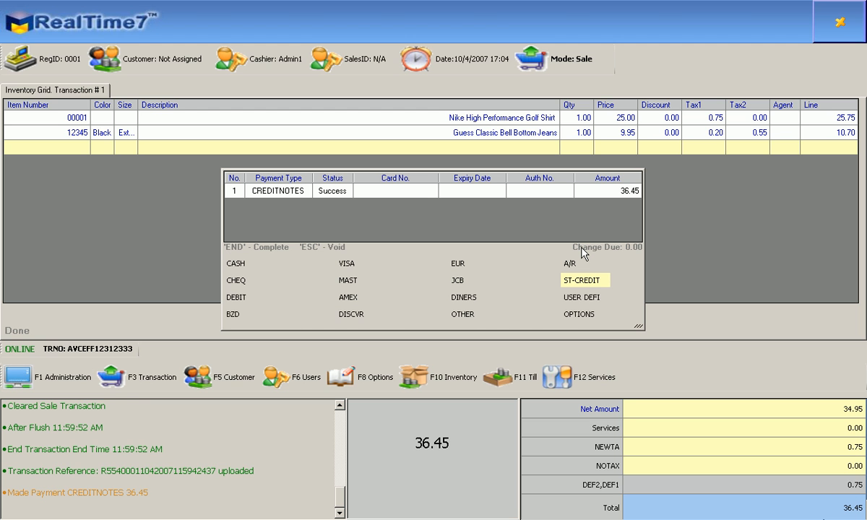
Step: Complete the paid transaction and close the register screen
key(End)
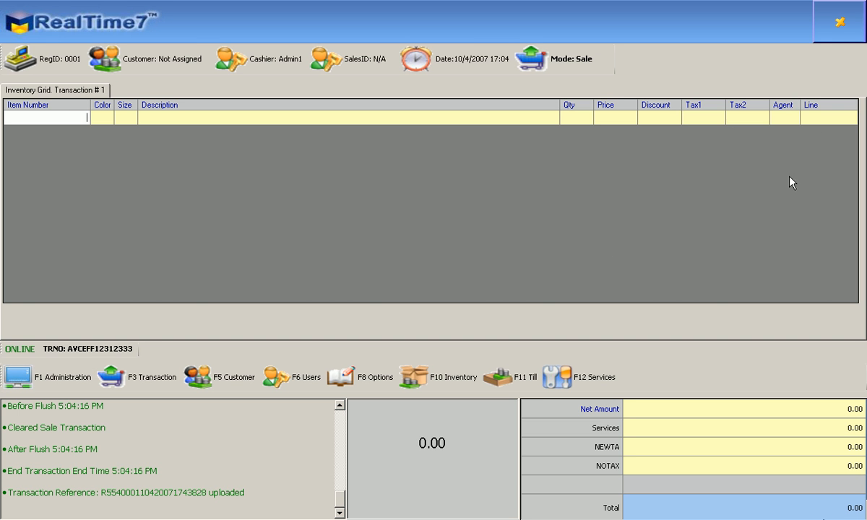
click(840, 29)
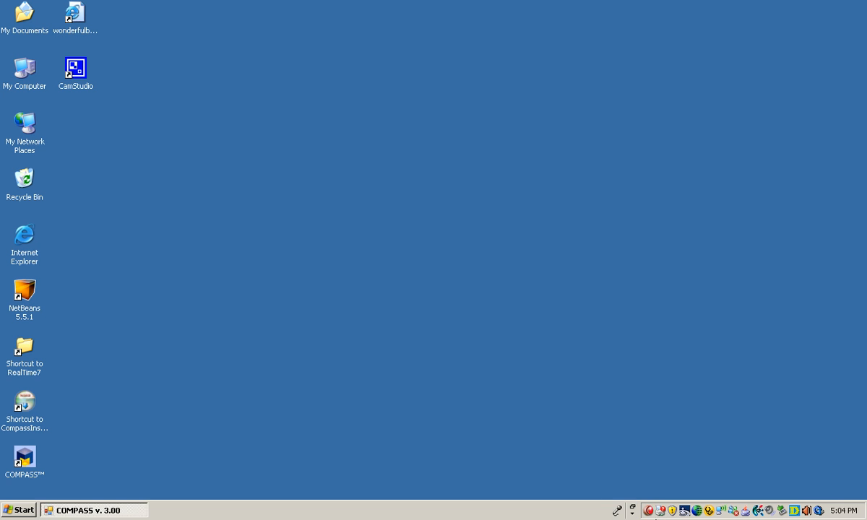
right_click(617, 510)
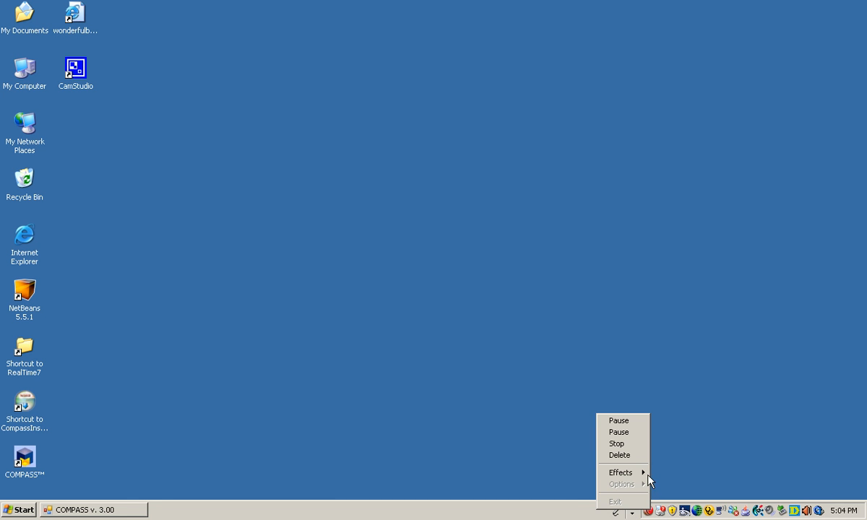